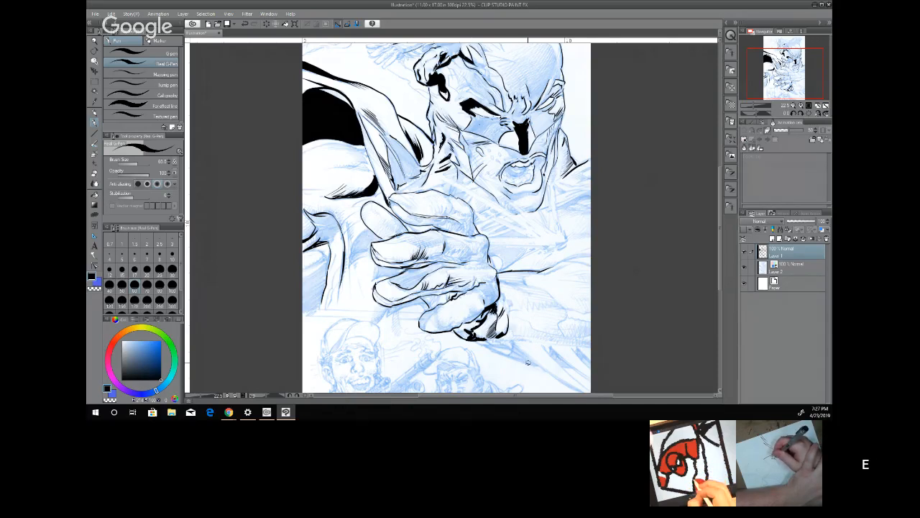
Ink a short black stroke with the Real G-Pen along the blue sketch line just below the clenched fist.
left_click_drag(525, 362, 513, 358)
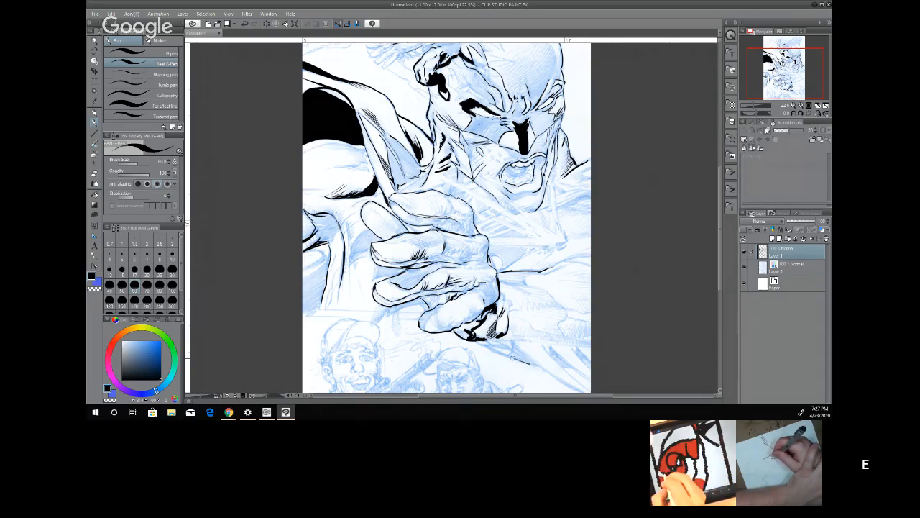
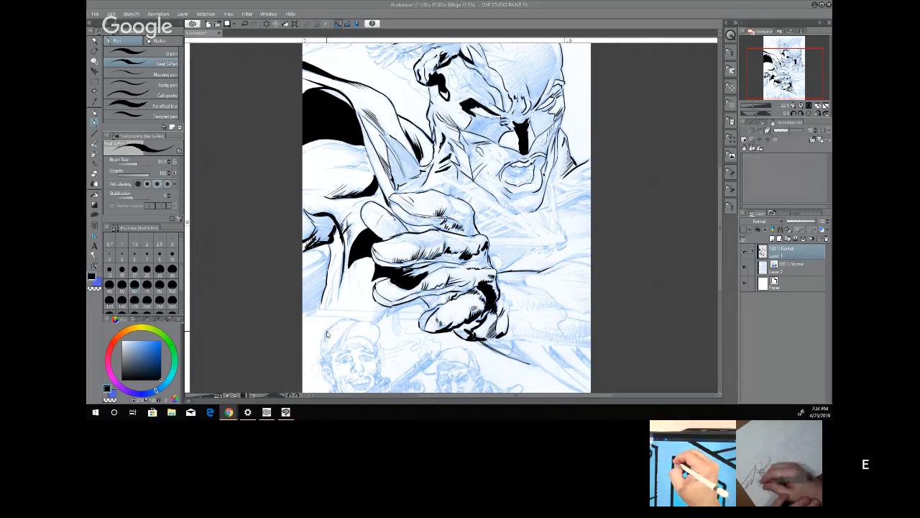
Ink the outer edge of the cap on the small smiling figure at the page's lower left, undoing a repeated stroke.
left_click_drag(328, 331, 322, 339)
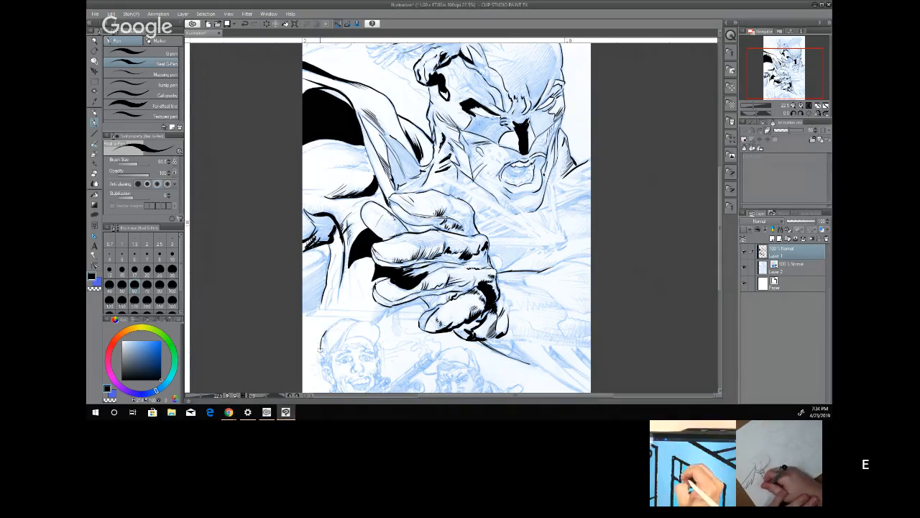
mouse_move(325, 331)
left_mouse_down()
mouse_move(321, 348)
mouse_move(321, 336)
left_mouse_up()
key("ctrl+z")
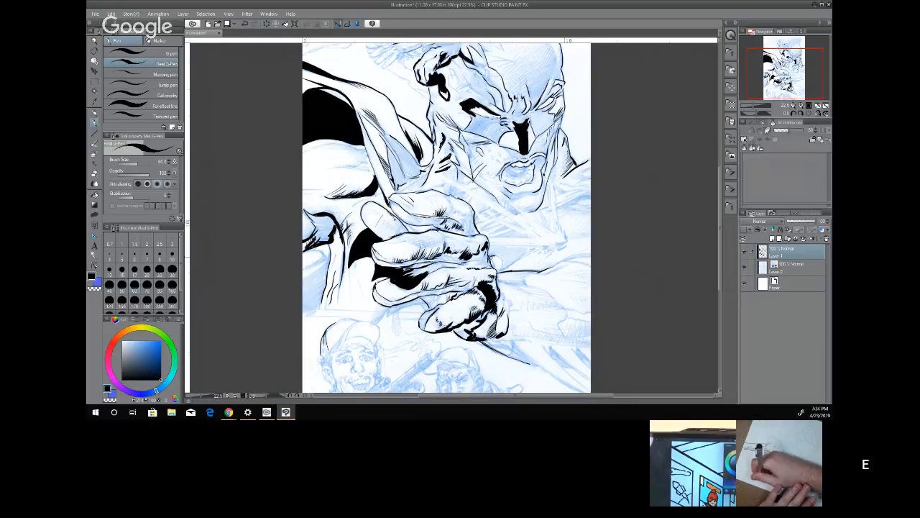
Ink the small rounded form beside the fist and the forearm's lower contour and crease lines down to the page's right edge.
mouse_move(489, 253)
left_mouse_down()
mouse_move(506, 271)
mouse_move(512, 263)
mouse_move(499, 271)
left_mouse_up()
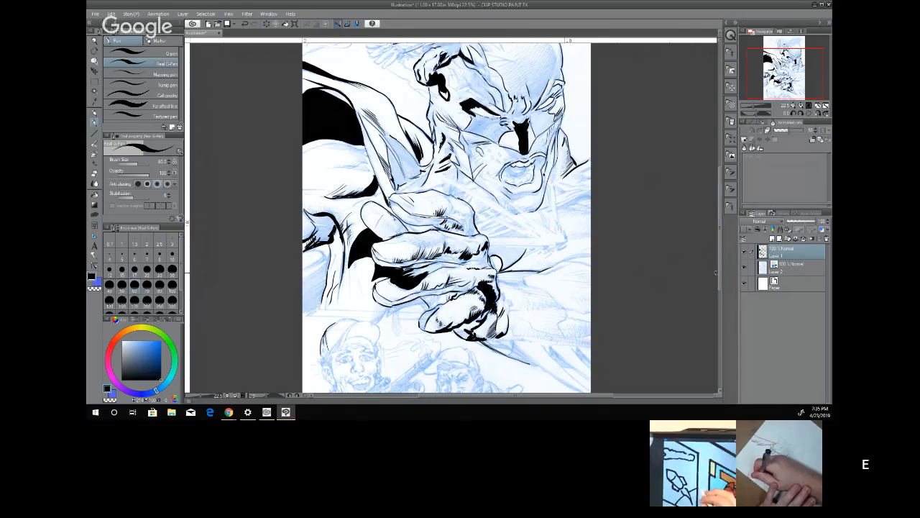
left_click_drag(721, 273, 724, 301)
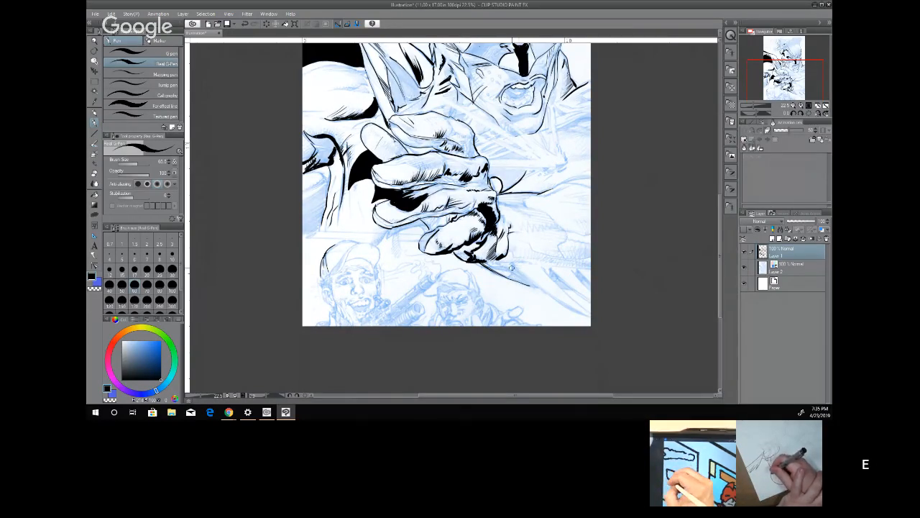
left_click_drag(512, 267, 506, 279)
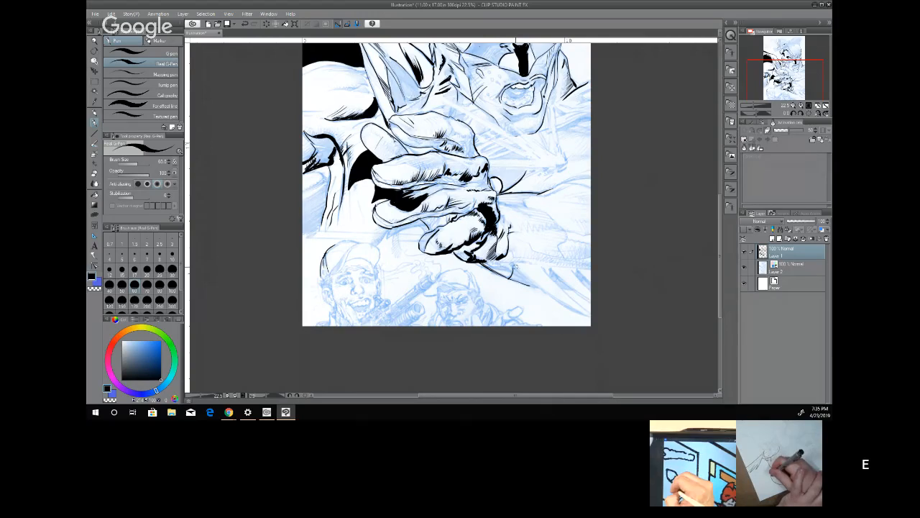
left_click_drag(526, 276, 547, 295)
left_click_drag(546, 295, 559, 301)
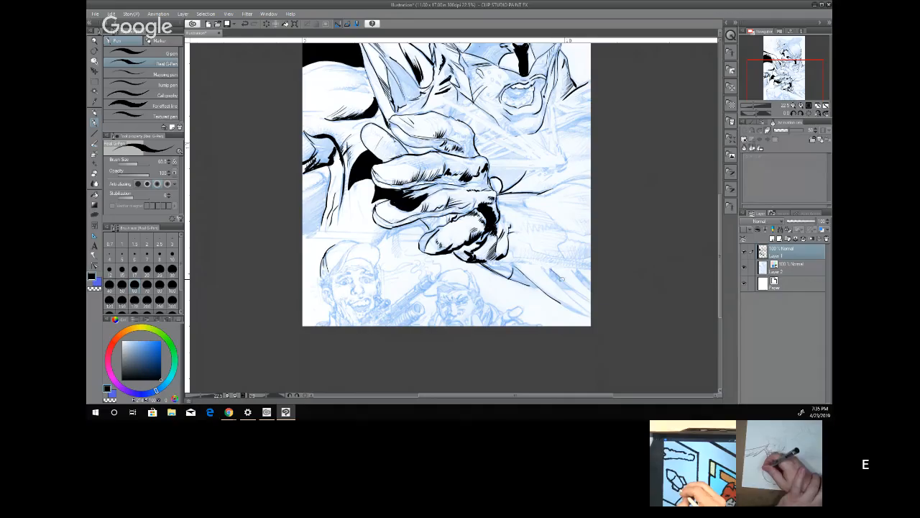
left_click_drag(557, 279, 573, 292)
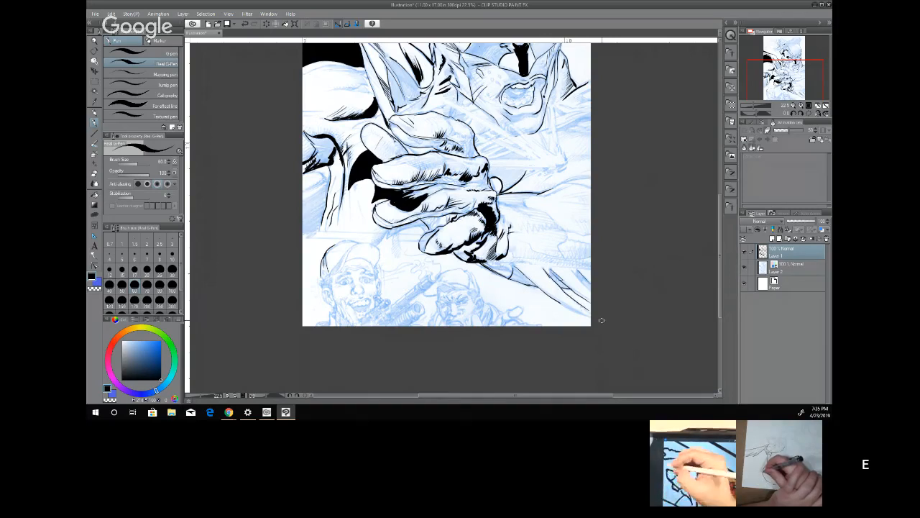
left_click_drag(561, 303, 589, 315)
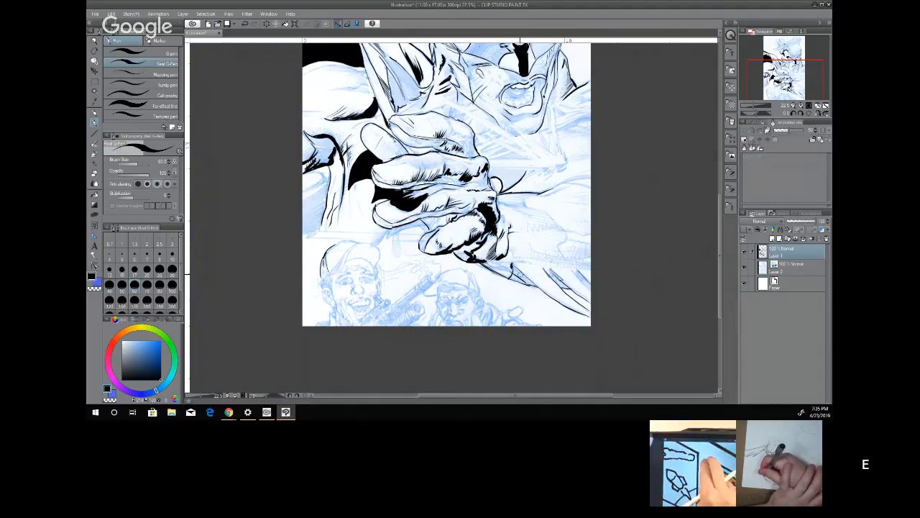
Fill the pointed shadow shapes along the lower forearm with black and thicken the contour running up to the fist.
left_click_drag(535, 286, 519, 270)
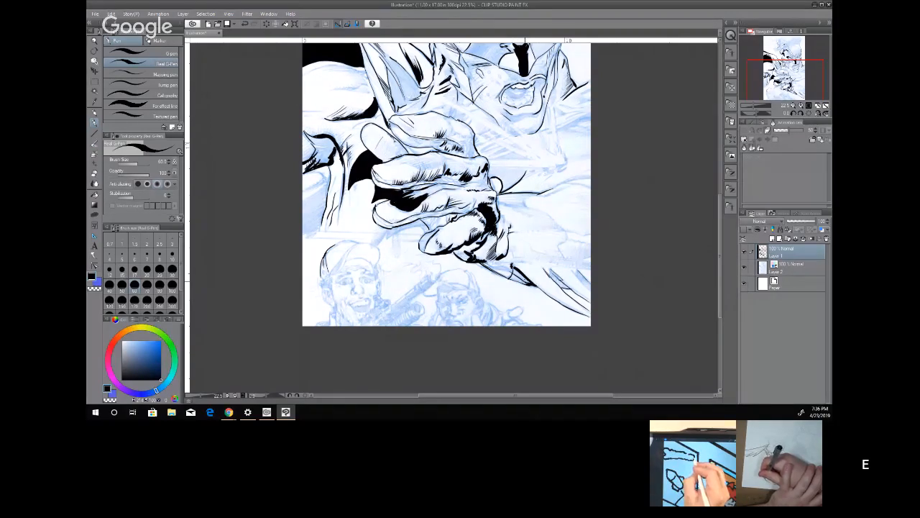
left_click_drag(529, 286, 511, 277)
left_click_drag(503, 266, 495, 259)
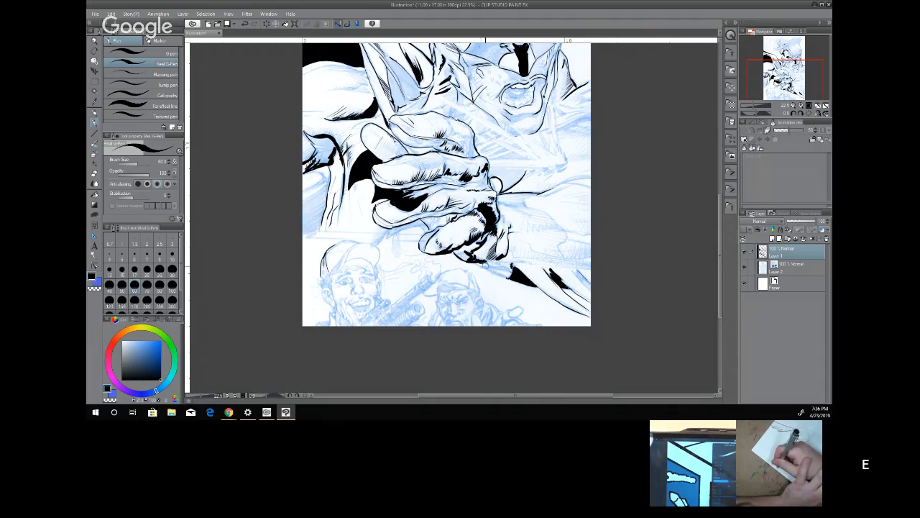
left_click_drag(509, 279, 493, 273)
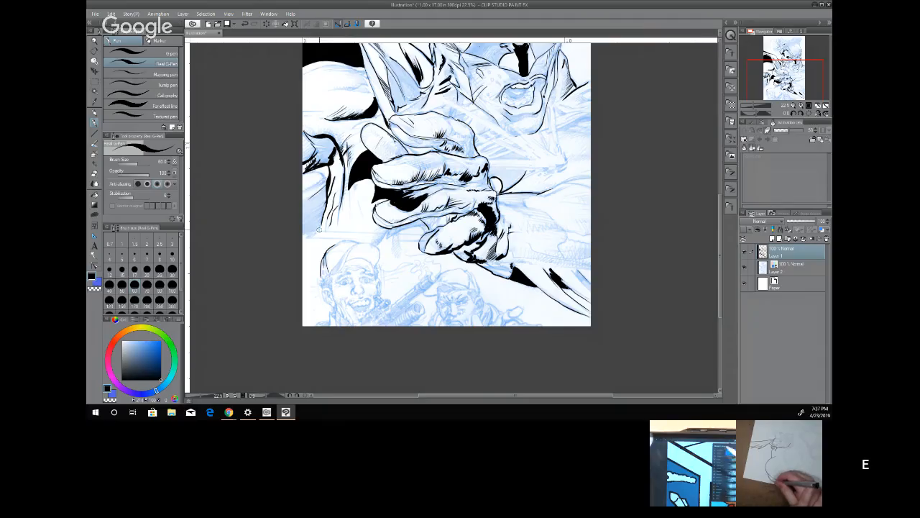
Ink the fold lines and solid black shadows on the costume at the page's left edge, beside the fist.
left_click_drag(320, 230, 327, 219)
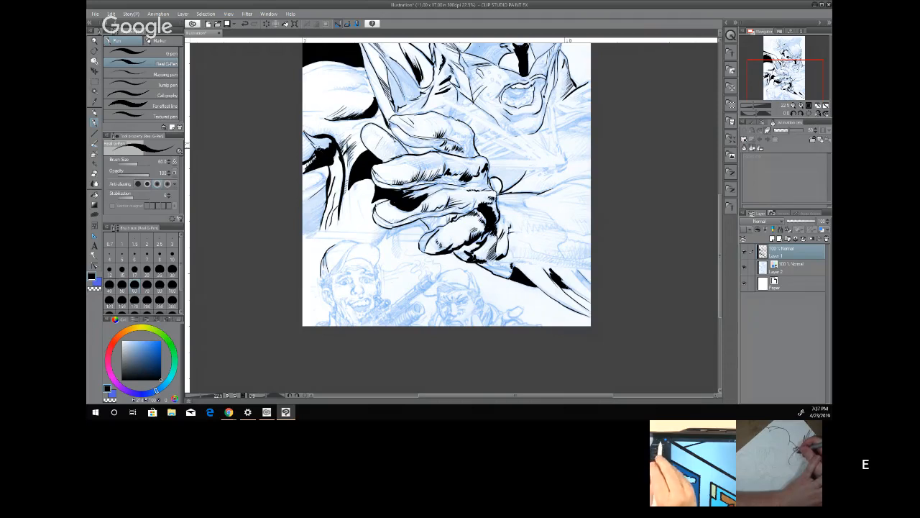
mouse_move(327, 147)
left_mouse_down()
mouse_move(308, 137)
mouse_move(323, 126)
left_mouse_up()
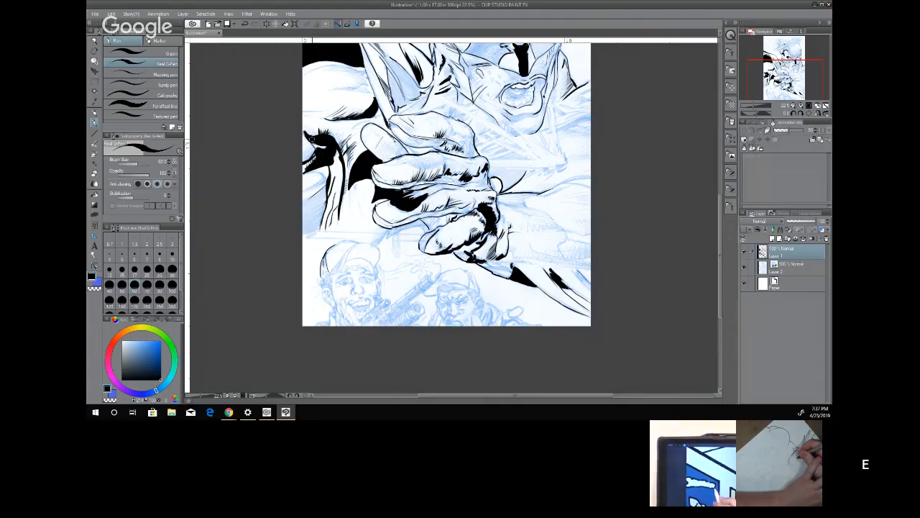
left_click_drag(312, 139, 308, 136)
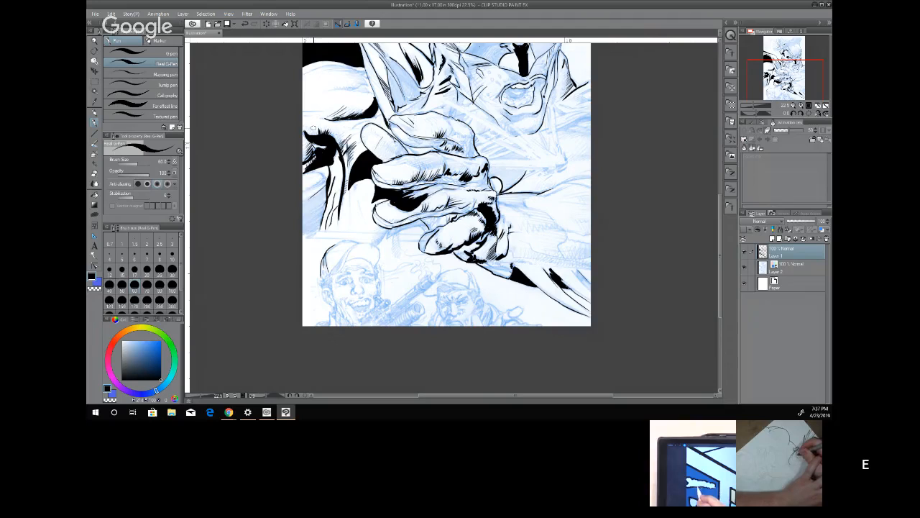
left_click_drag(324, 176, 308, 189)
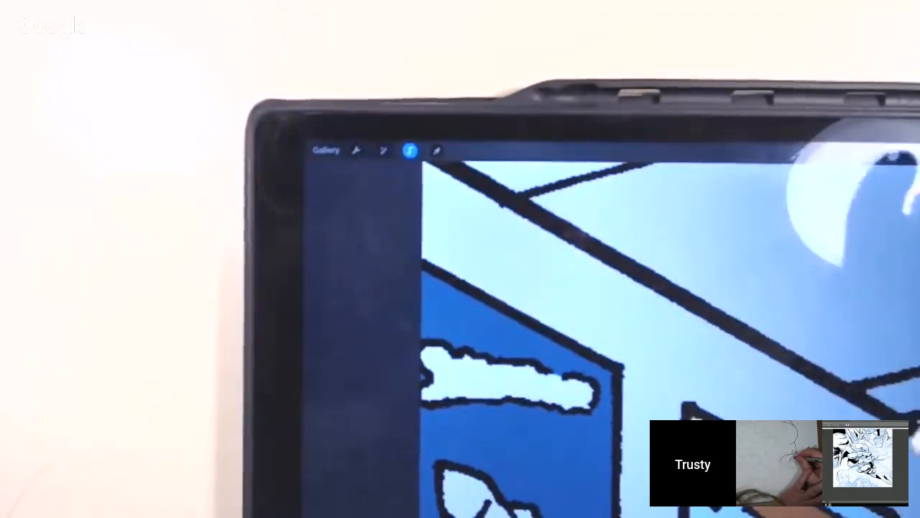
Ink the black knuckle shadow and short shading strokes on the uppermost finger of the fist.
left_click(916, 154)
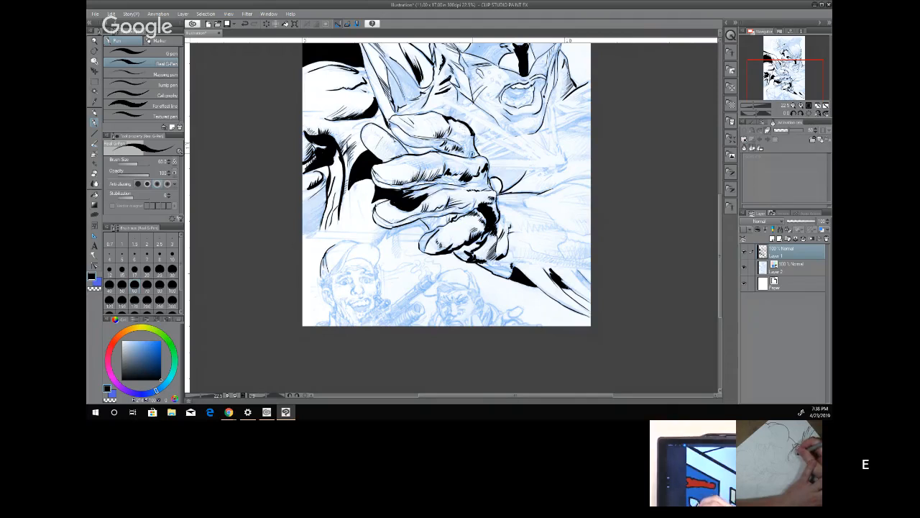
left_click_drag(471, 141, 468, 155)
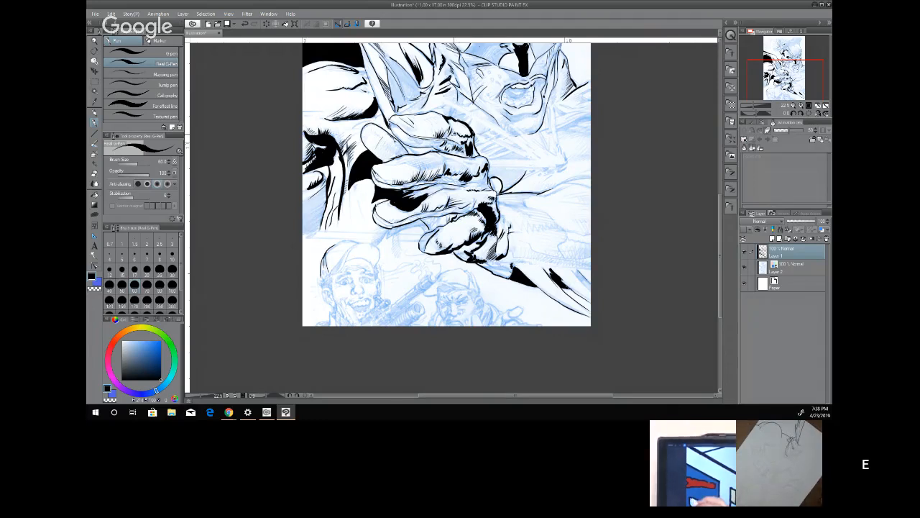
left_click_drag(454, 133, 447, 135)
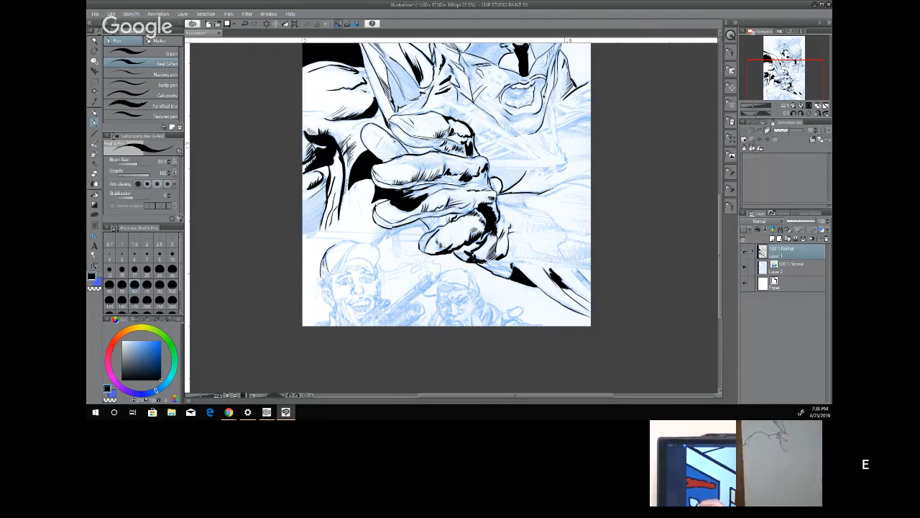
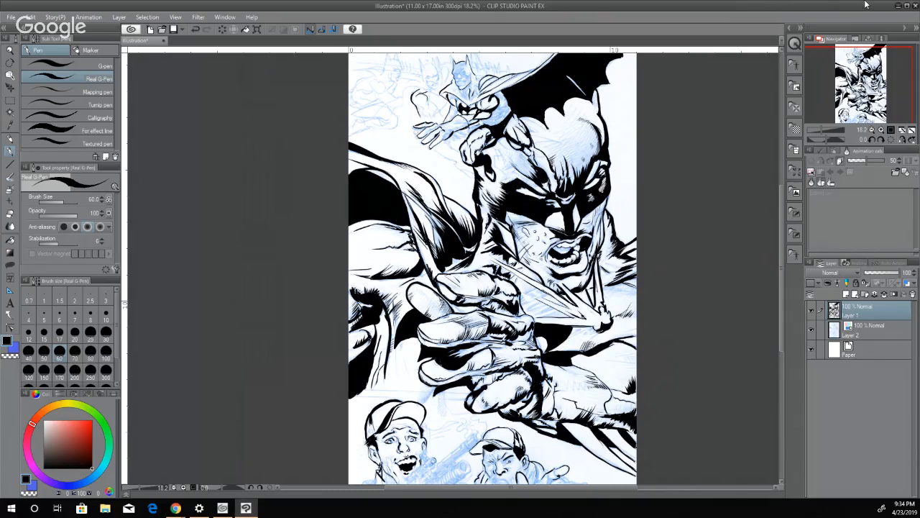
Switch to the CLIP STUDIO launcher, open the nealadams work and enlarge its view to examine the inked embracing couple.
left_click(896, 7)
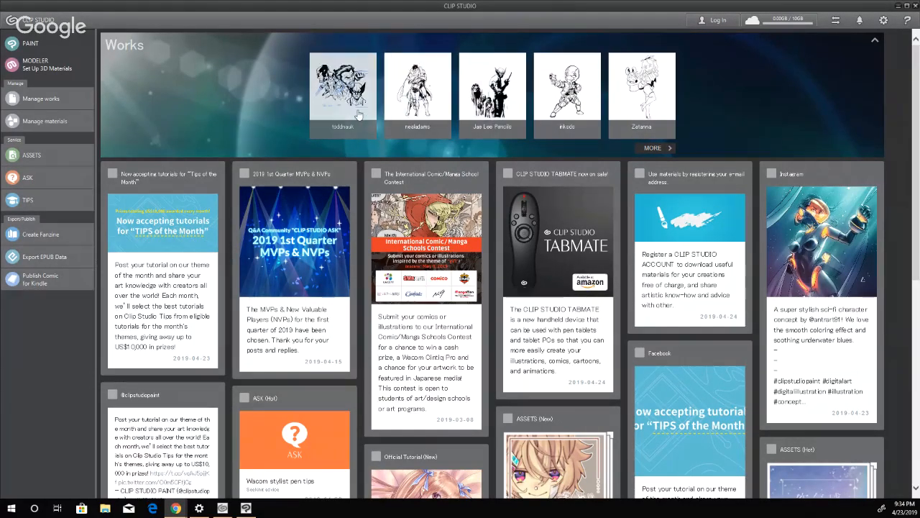
left_click(414, 108)
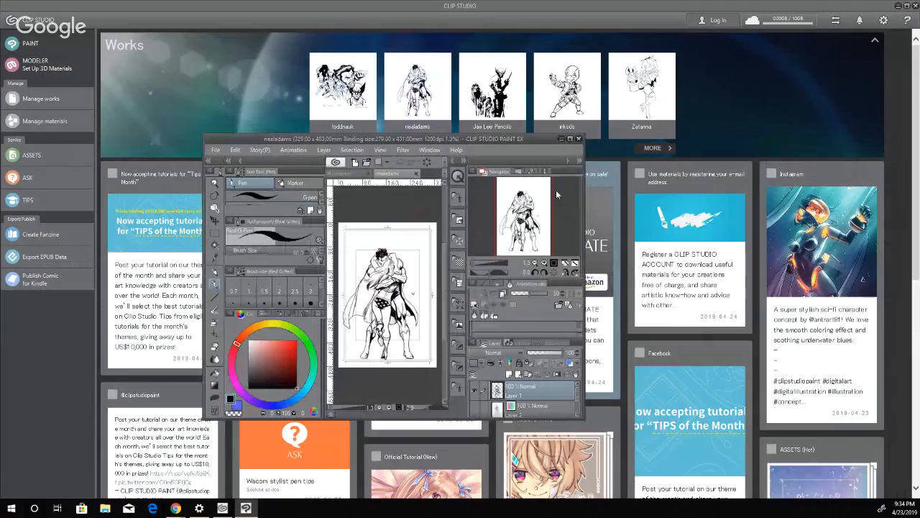
left_click(570, 138)
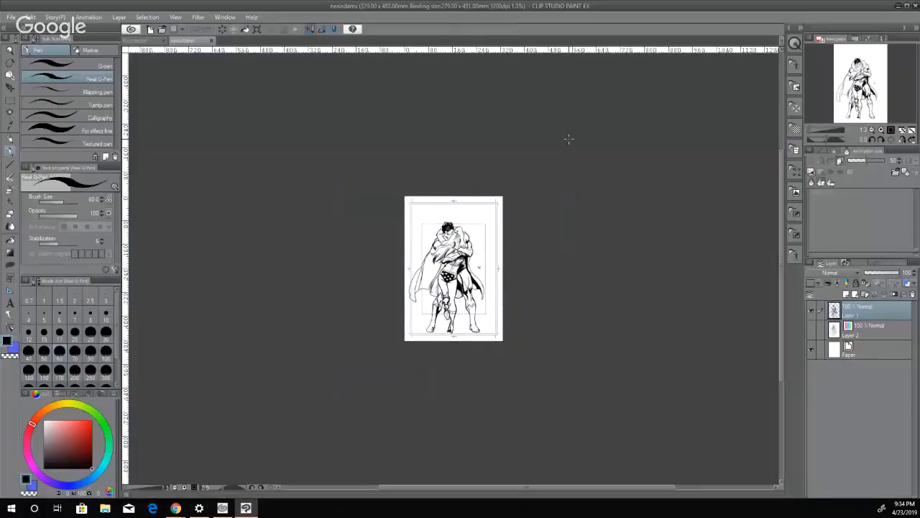
scroll(400, 333, "up", 1)
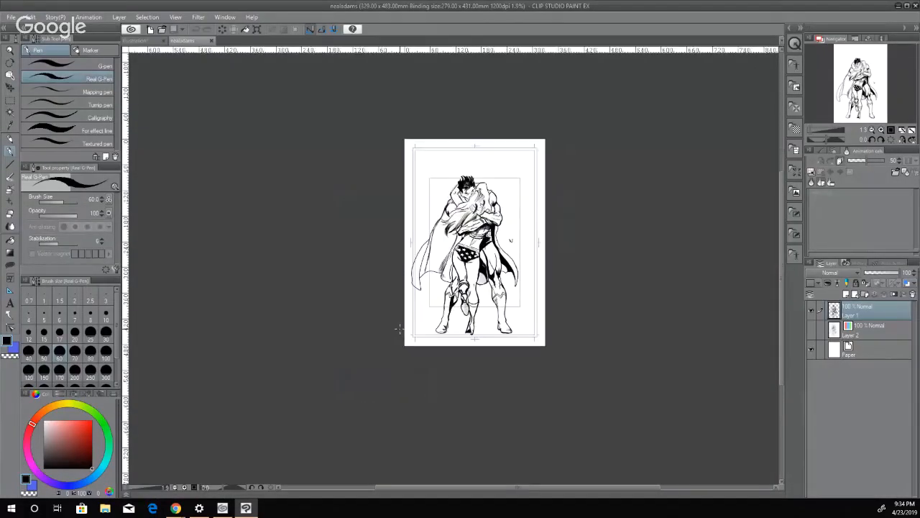
scroll(502, 239, "up", 3)
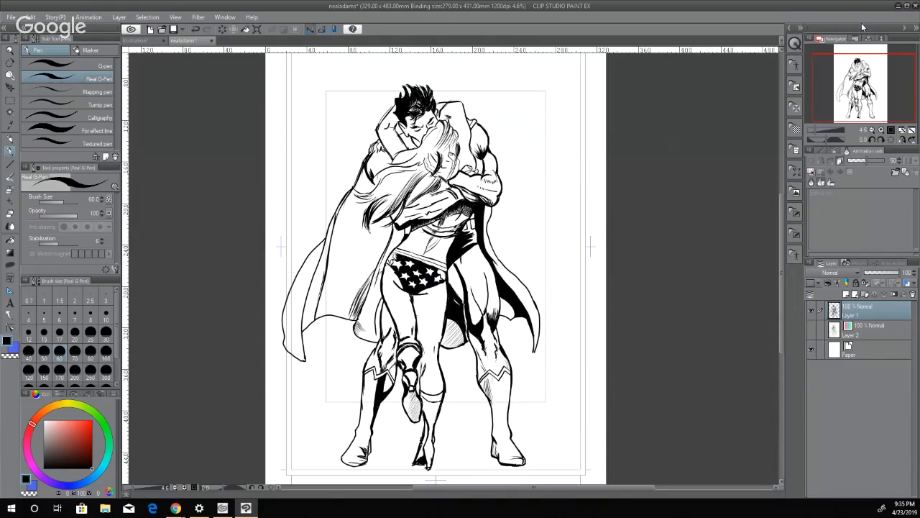
Close the nealadams drawing, keep the unsaved Illustration page open, and return to the CLIP STUDIO launcher.
left_click(907, 10)
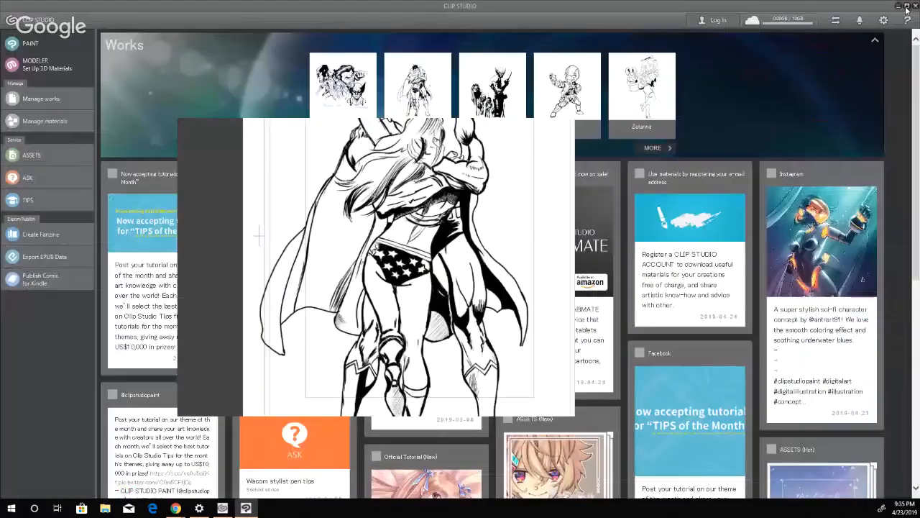
left_click(580, 139)
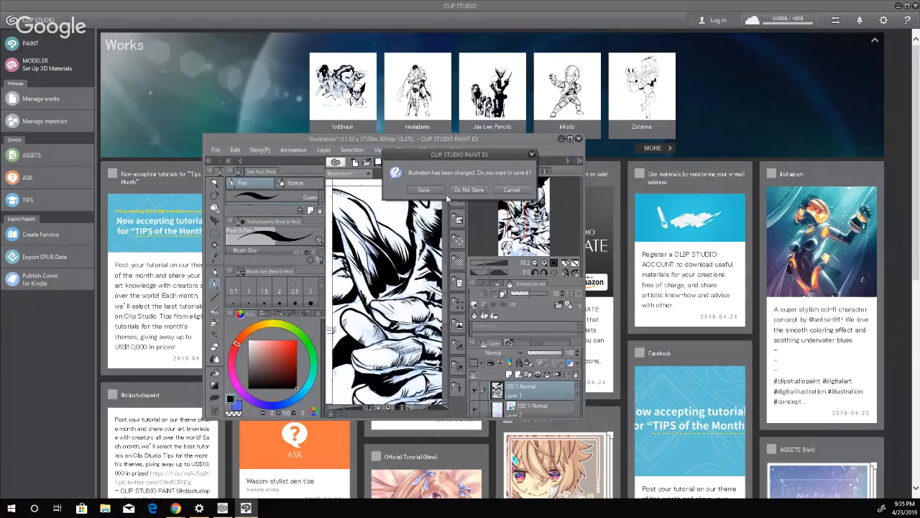
left_click(512, 189)
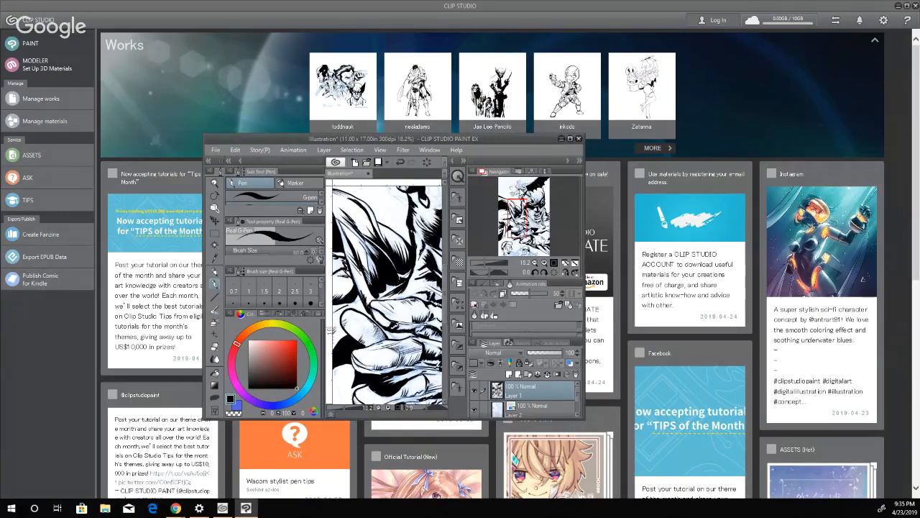
left_click(561, 138)
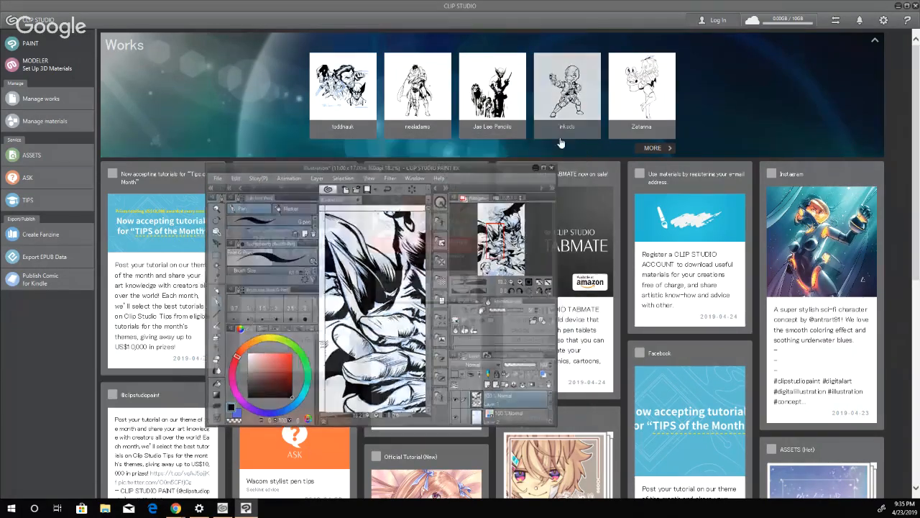